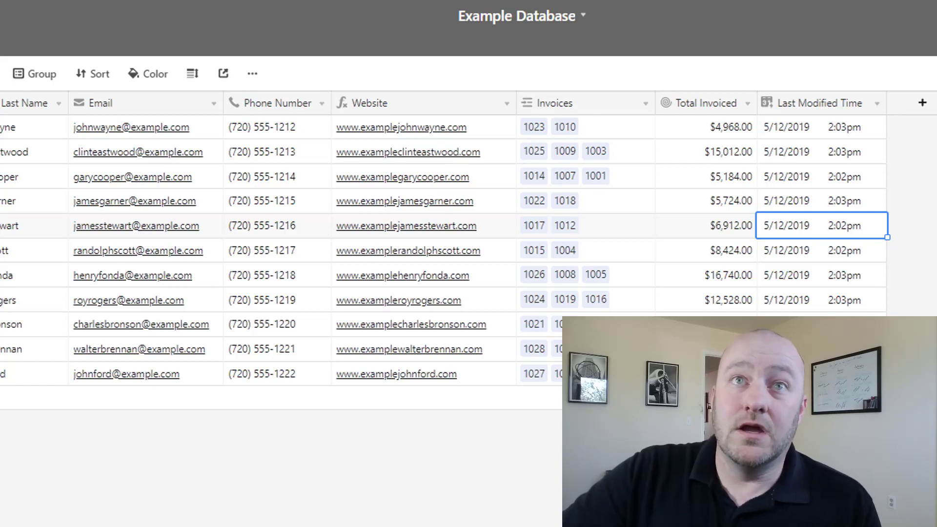
Switch to the Invoices table to view invoice dates, totals and linked contacts
click(142, 46)
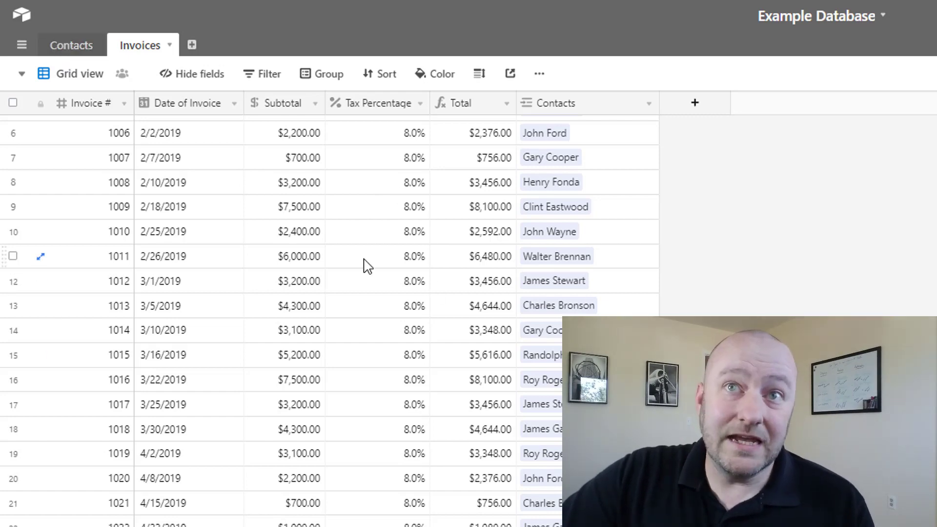
Back in Contacts, check Last Modified Time tracks all editable fields, then cancel without changes
click(66, 45)
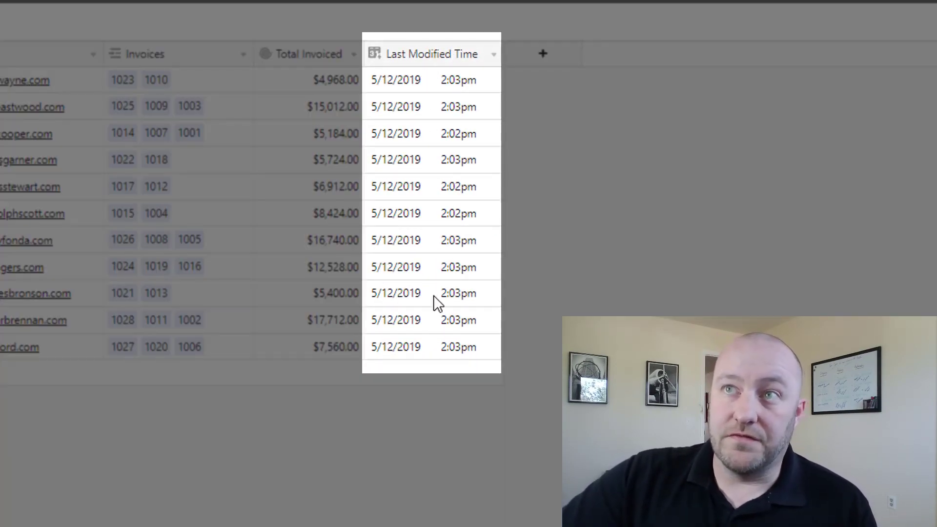
click(494, 54)
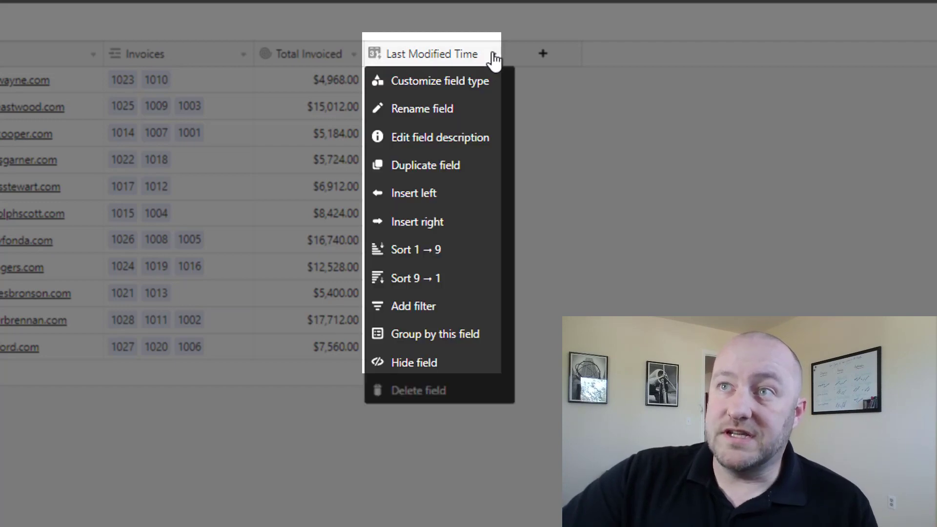
click(486, 82)
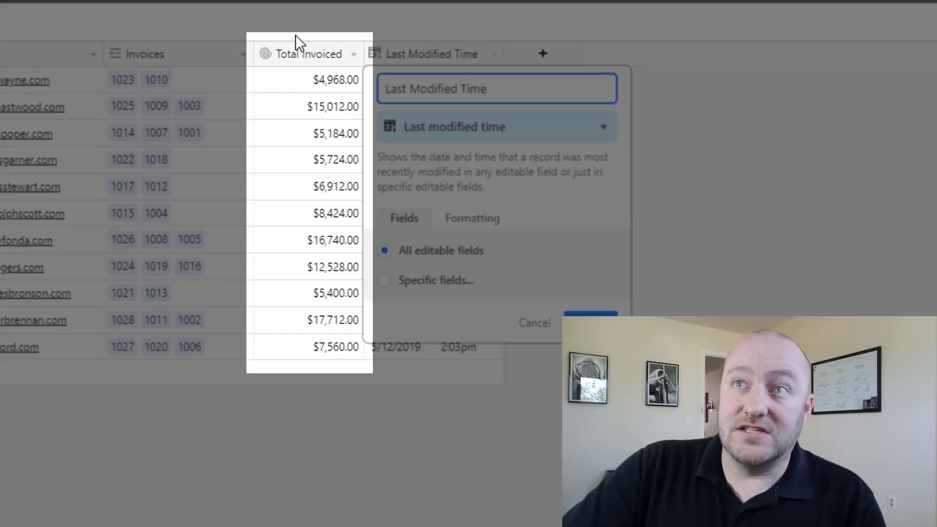
click(295, 47)
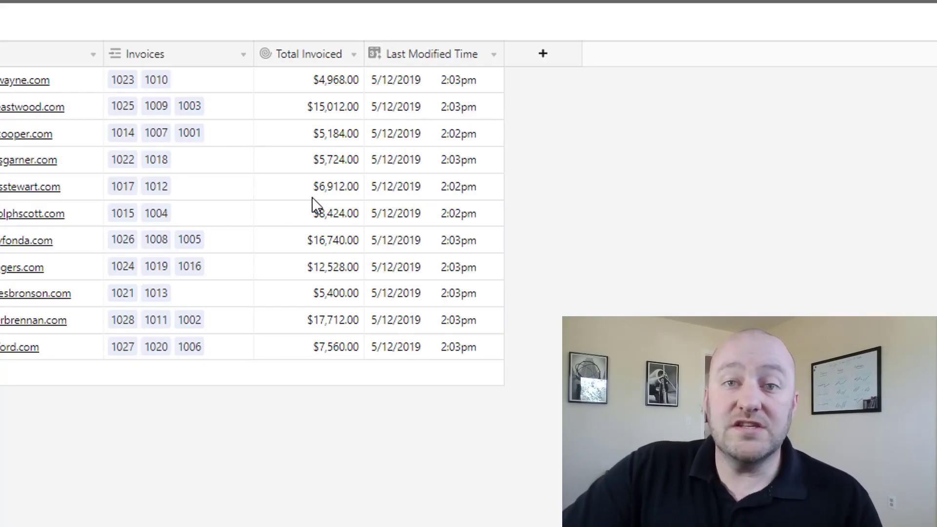
Reopen the Last Modified Time field's Customize field type settings
click(444, 130)
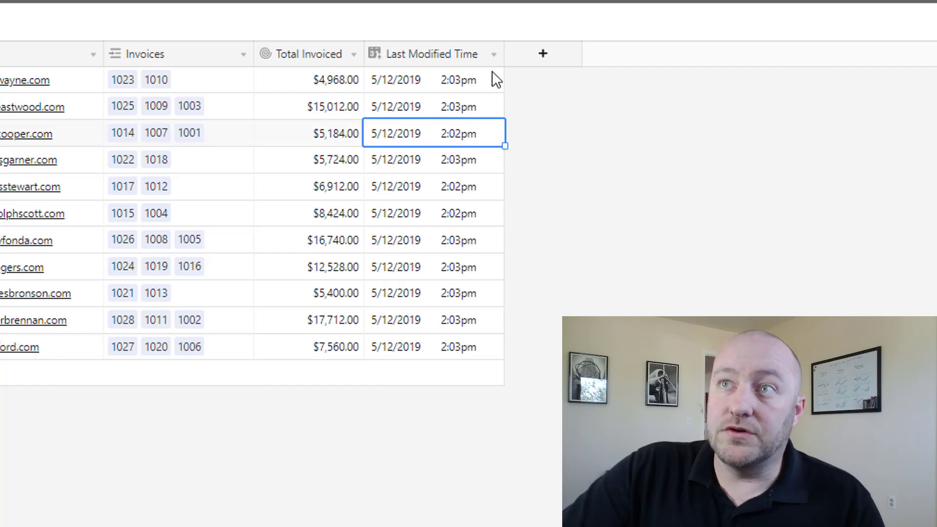
click(493, 55)
click(477, 80)
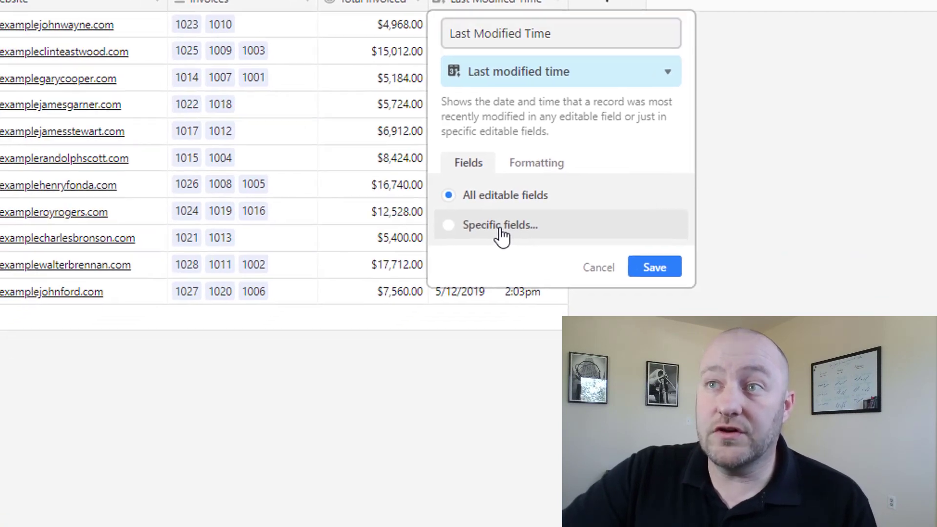
Set Last Modified Time to track Specific fields, selecting only Email
click(437, 282)
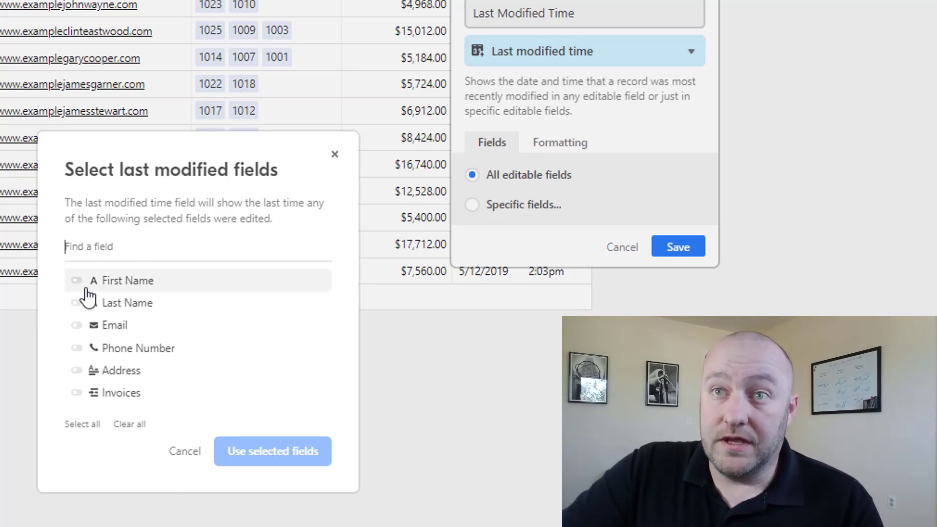
click(77, 325)
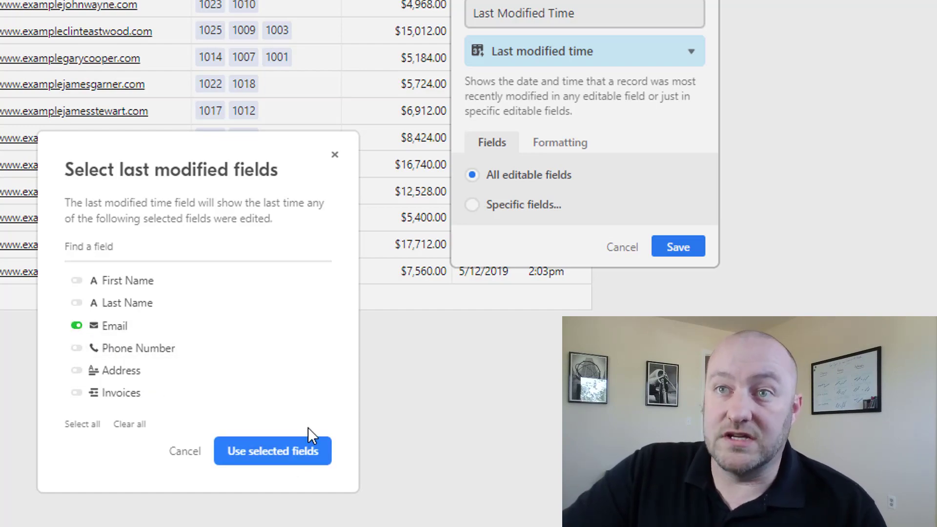
click(273, 456)
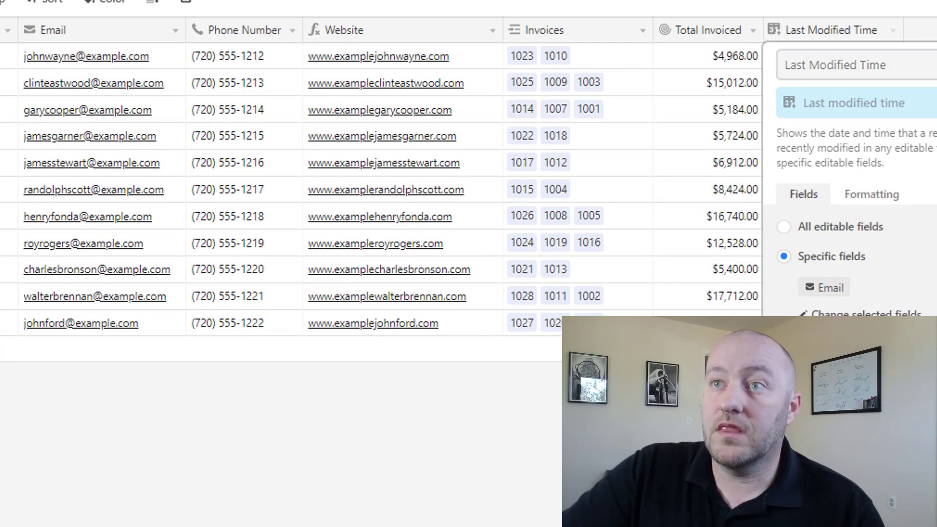
Save Email-only tracking, then change the third contact's email ending to .org and check its modified time
key(Escape)
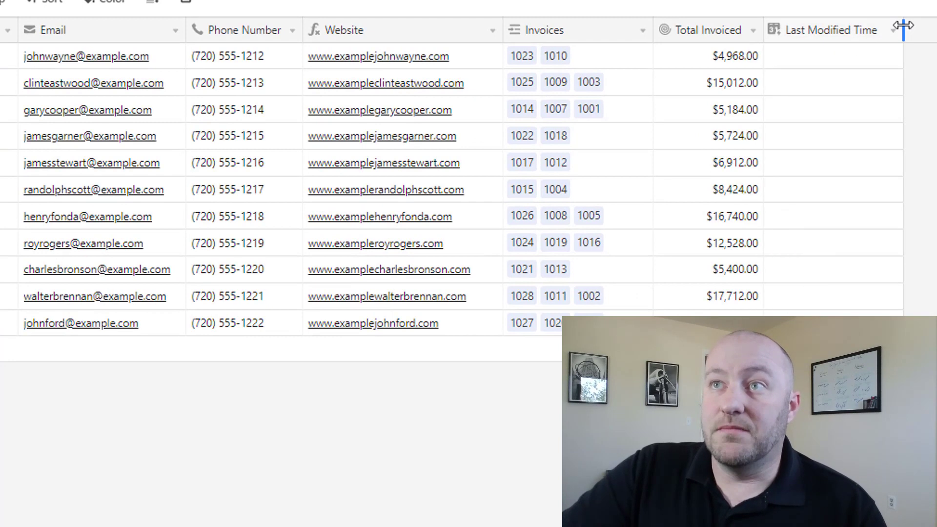
drag(903, 27, 900, 26)
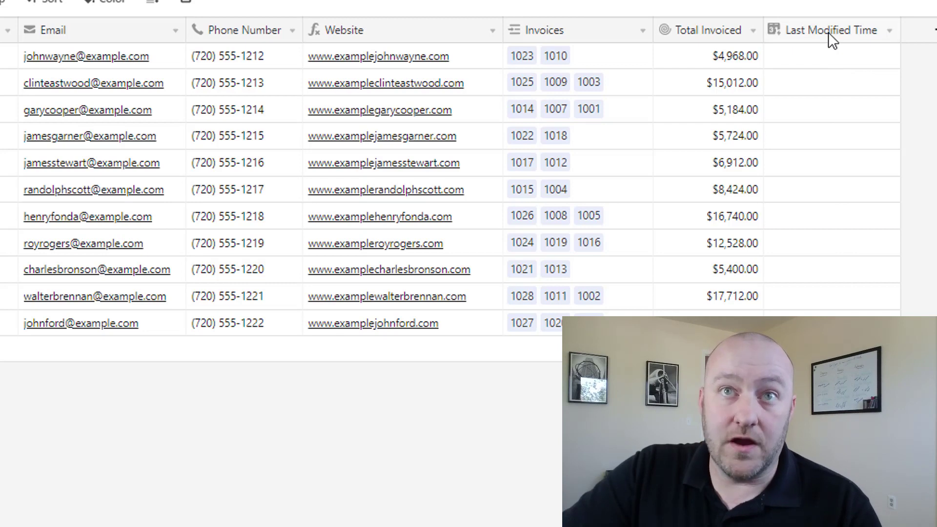
click(127, 112)
click(128, 115)
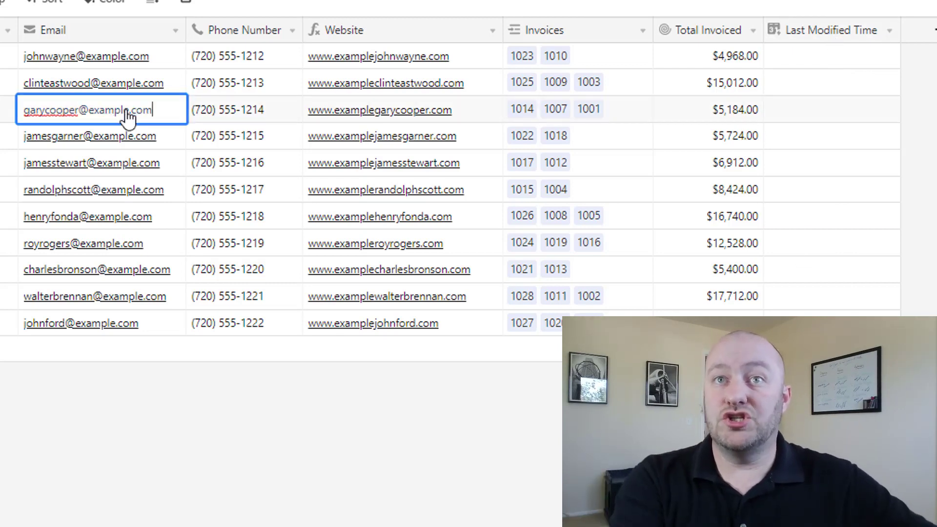
key(BackSpace)
key(BackSpace)
key(BackSpace)
key(BackSpace)
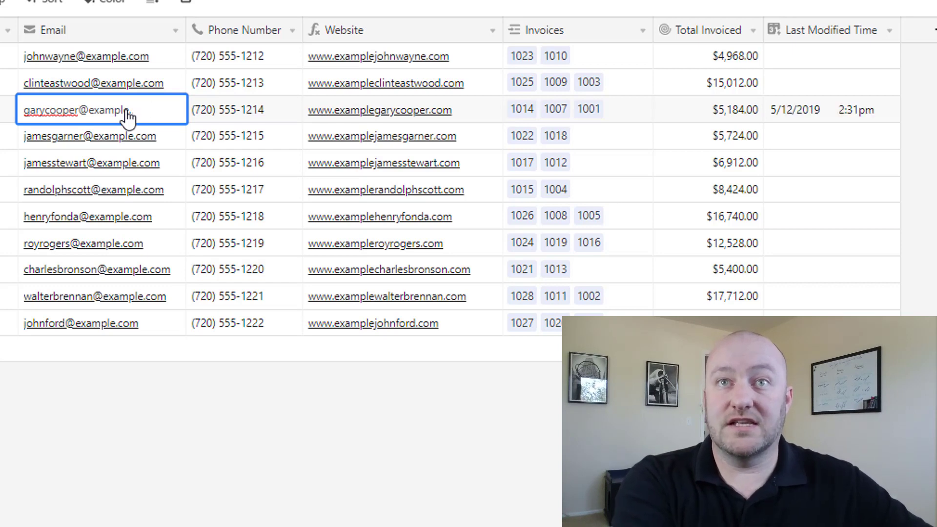
text(.or)
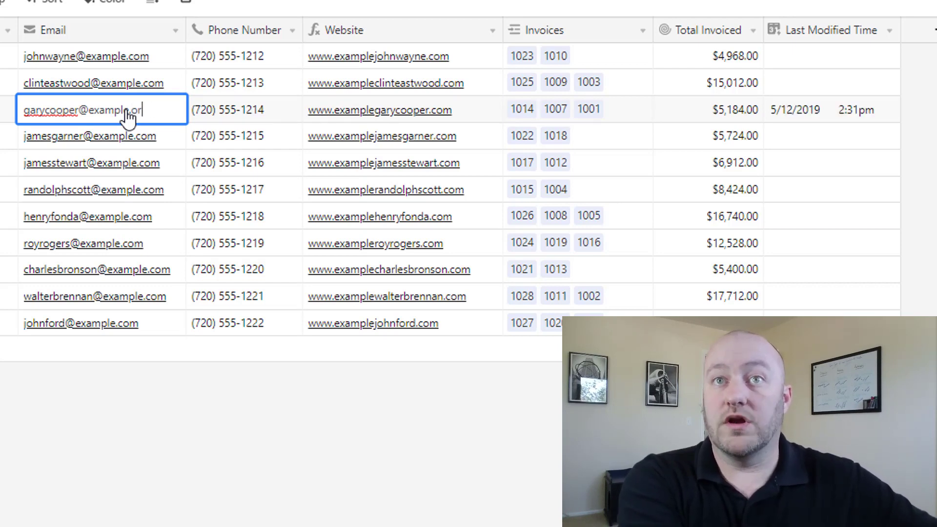
text(g)
key(Return)
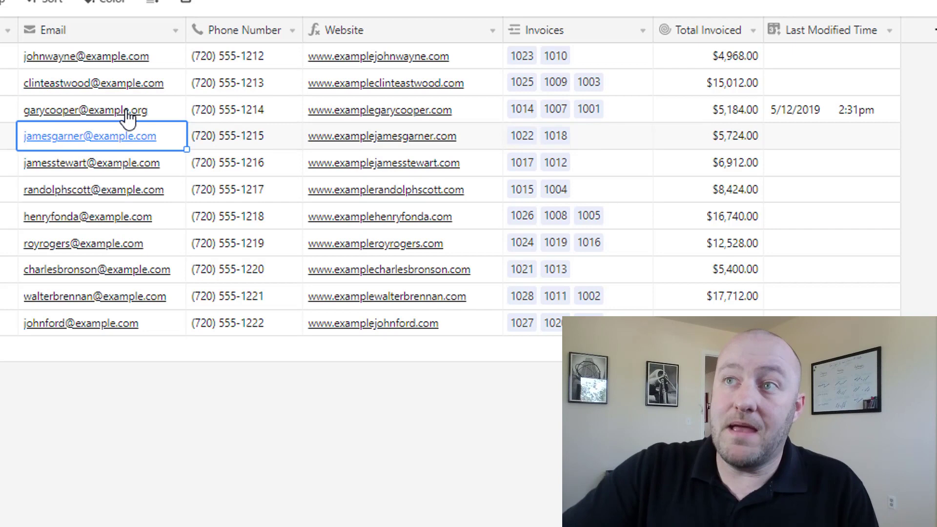
click(813, 117)
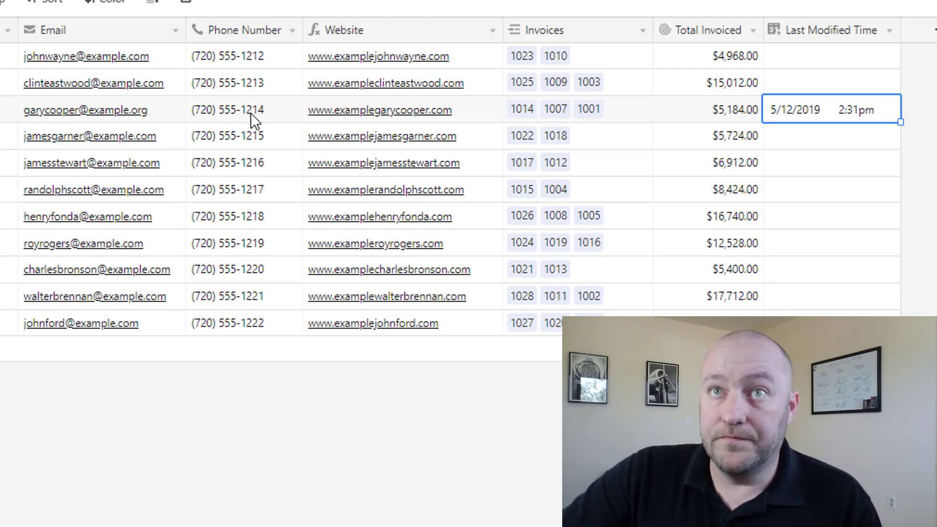
Change the fifth contact's phone number to end in 2500, leaving Last Modified Time blank
click(247, 163)
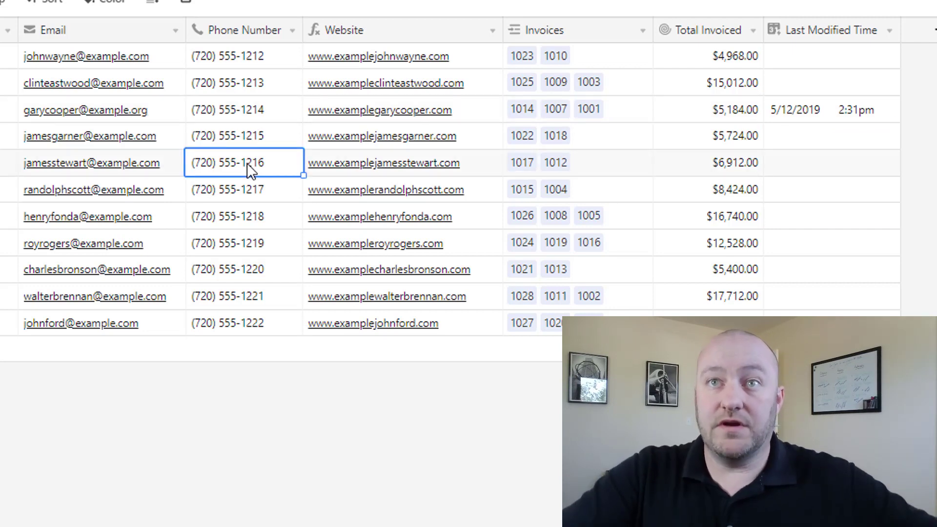
click(247, 163)
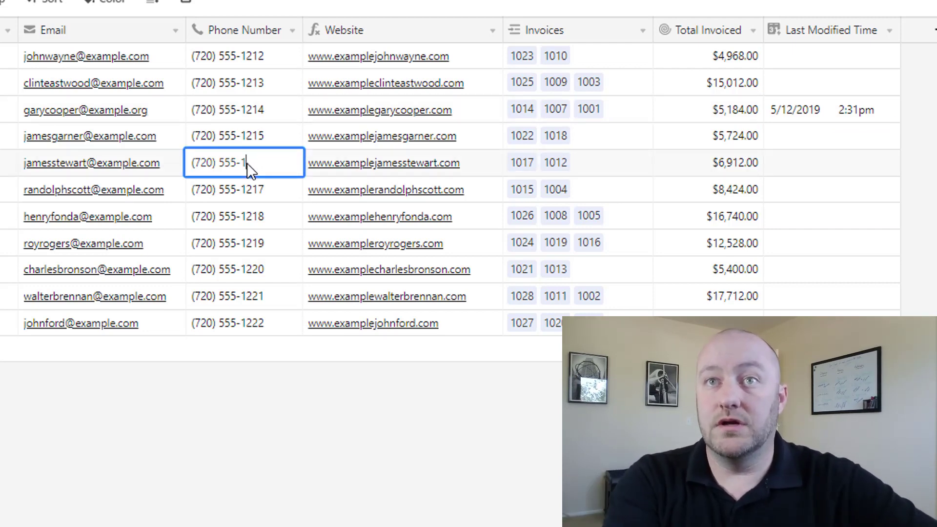
text(2500)
key(Return)
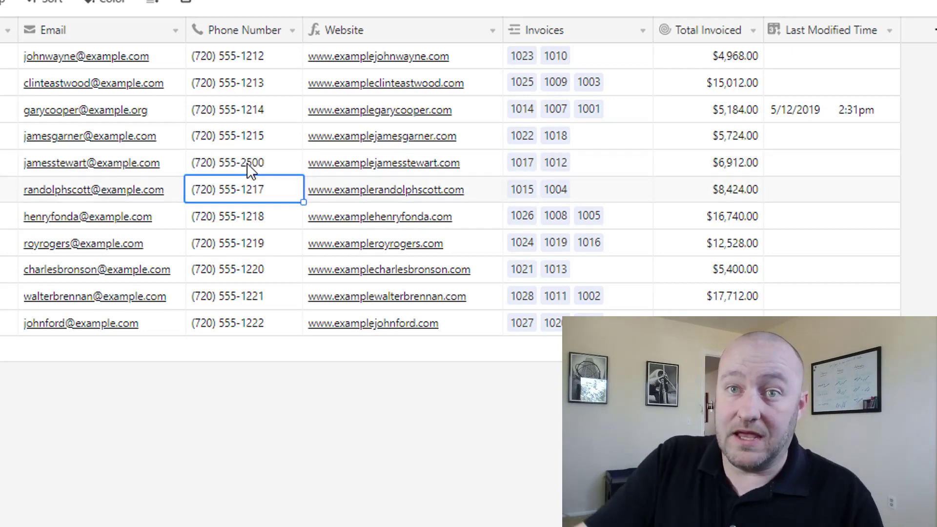
click(840, 27)
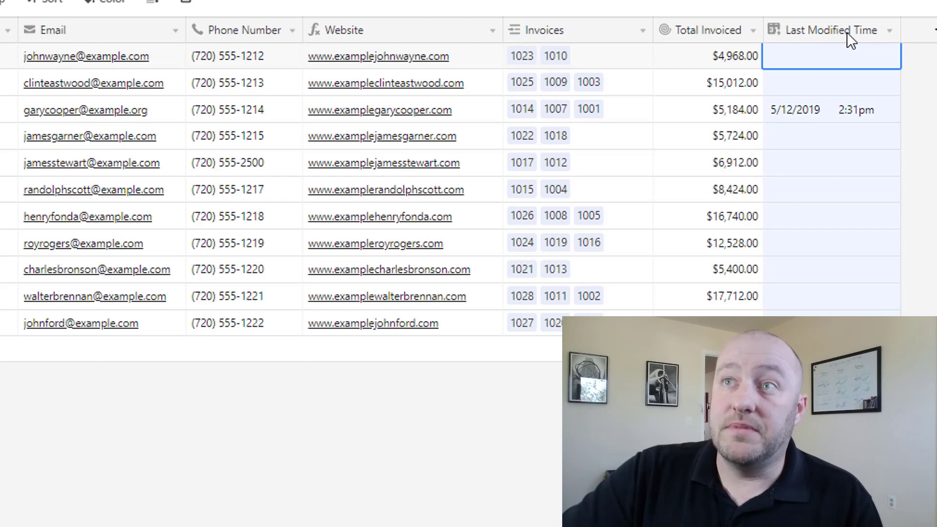
Switch Last Modified Time back to All editable fields and save
click(889, 30)
click(426, 73)
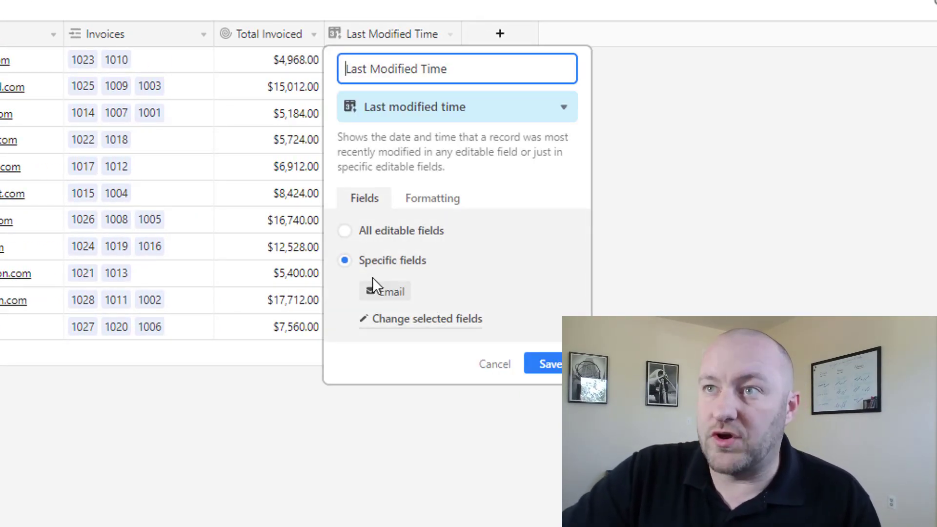
click(374, 234)
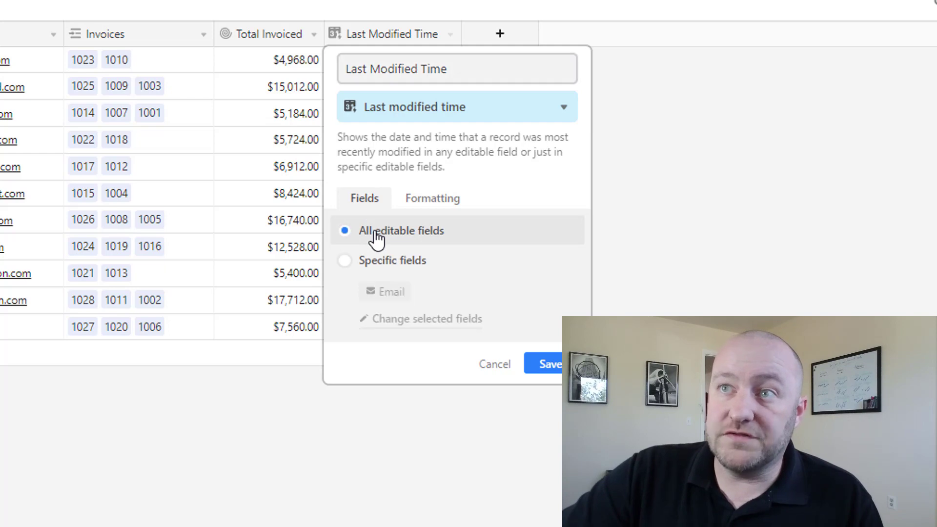
click(546, 365)
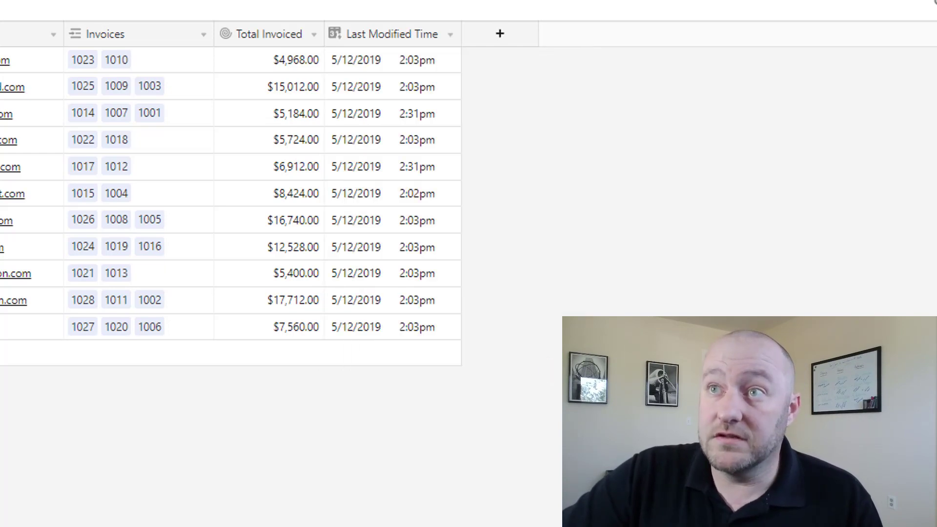
Widen the Last Modified Time column and compare the third and fifth contacts' 2:31pm edit times
drag(462, 31, 534, 33)
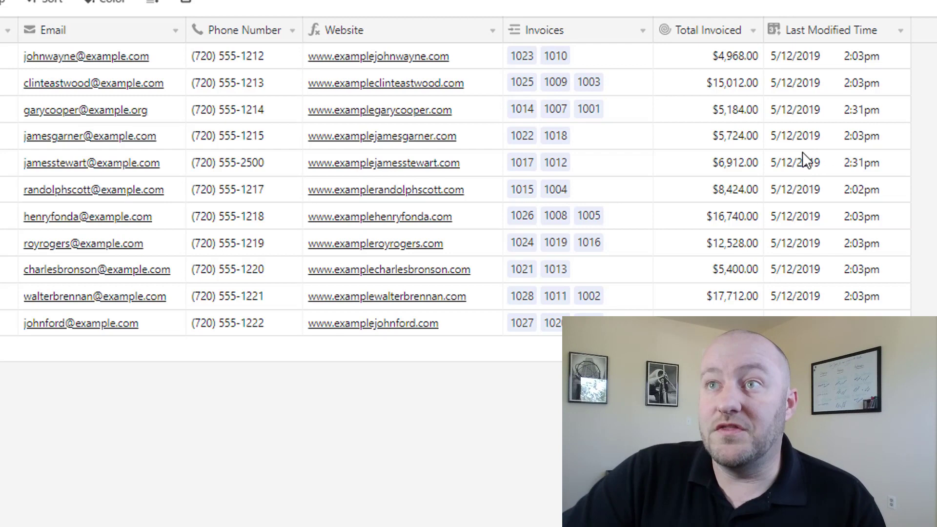
click(807, 117)
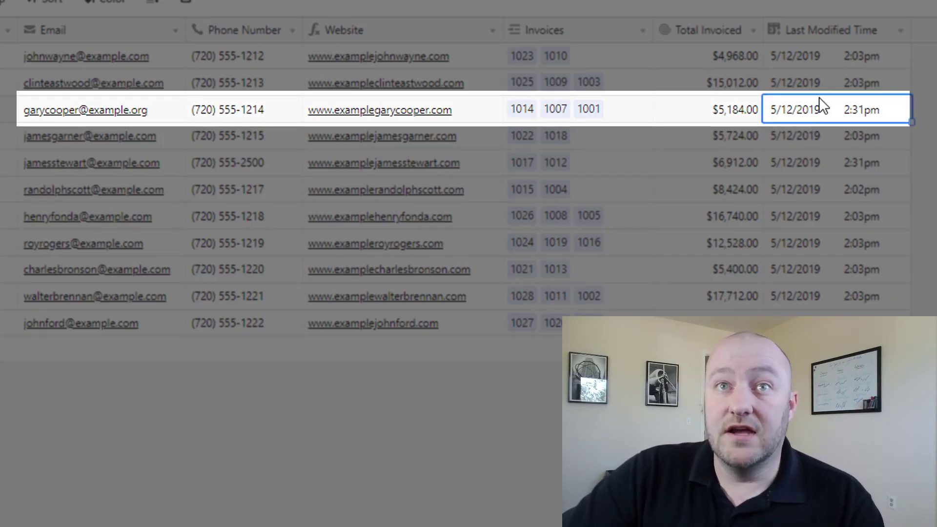
click(56, 112)
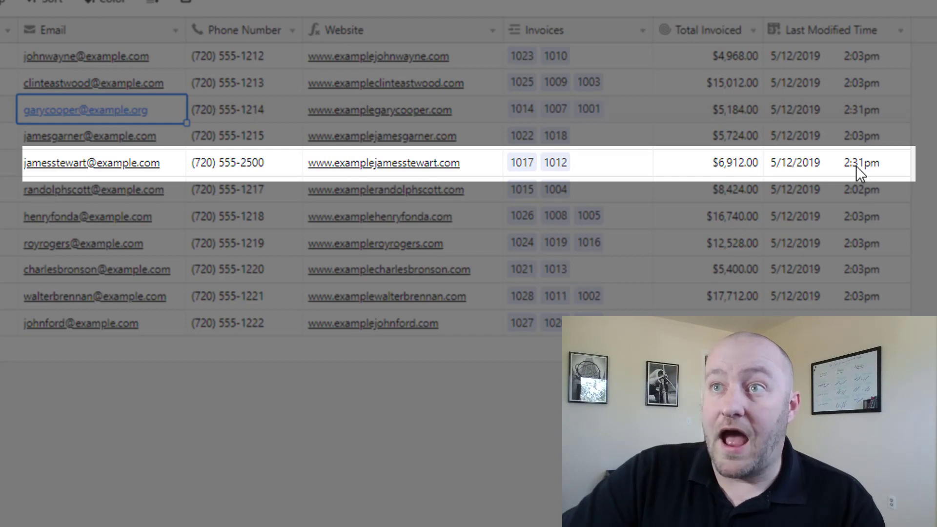
click(835, 166)
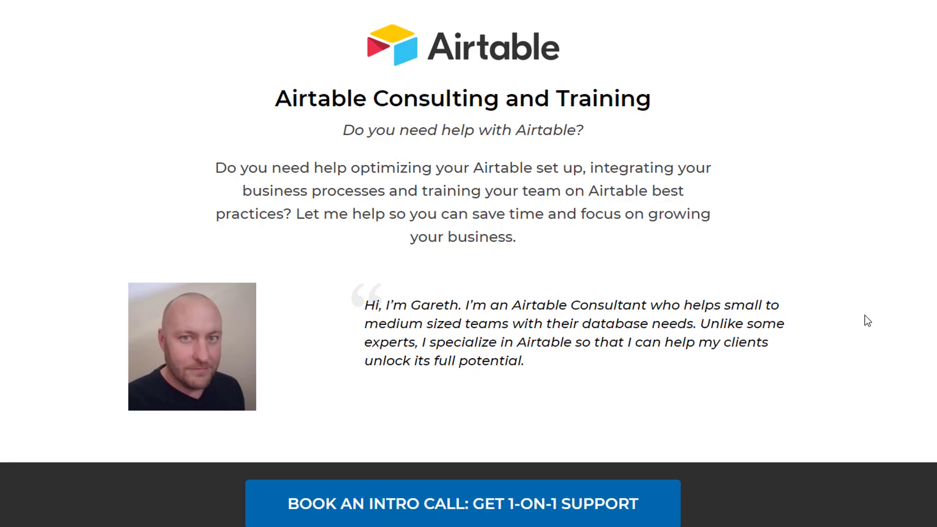
Read down past the data visualization testimonial and go to Book an Intro Call
scroll(865, 316, down, 10)
scroll(864, 315, down, 10)
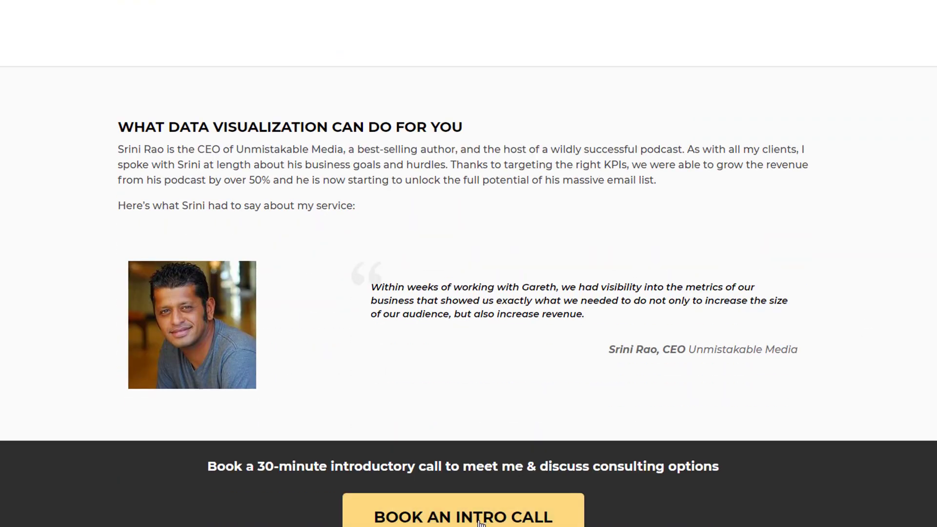
click(490, 519)
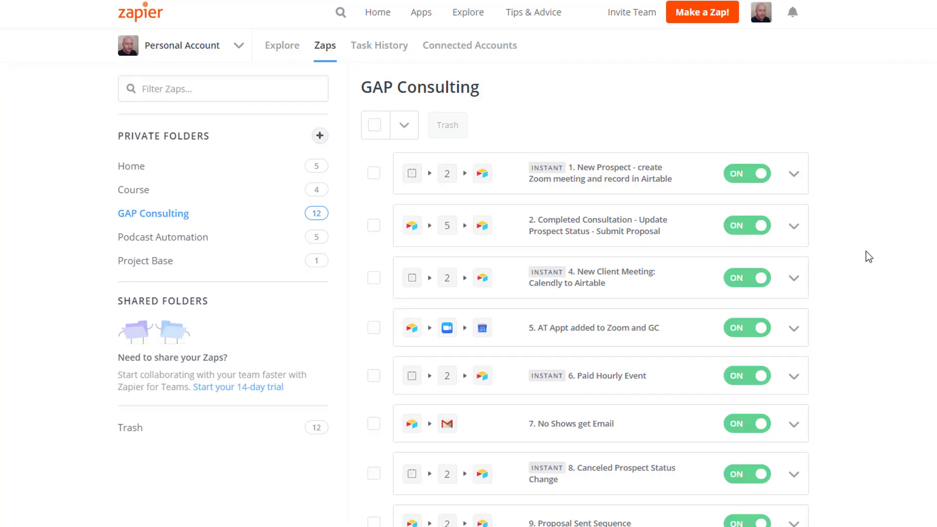
scroll(877, 276, down, 1)
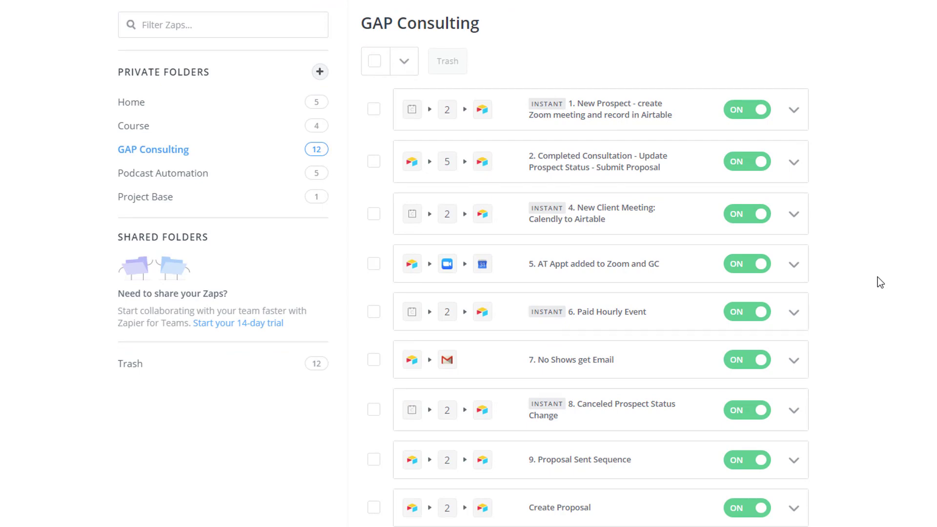
scroll(877, 276, up, 1)
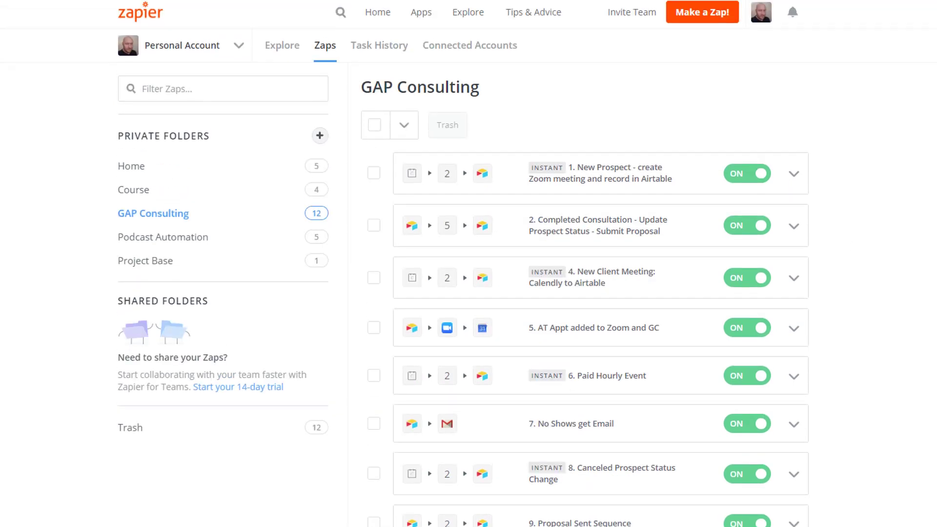